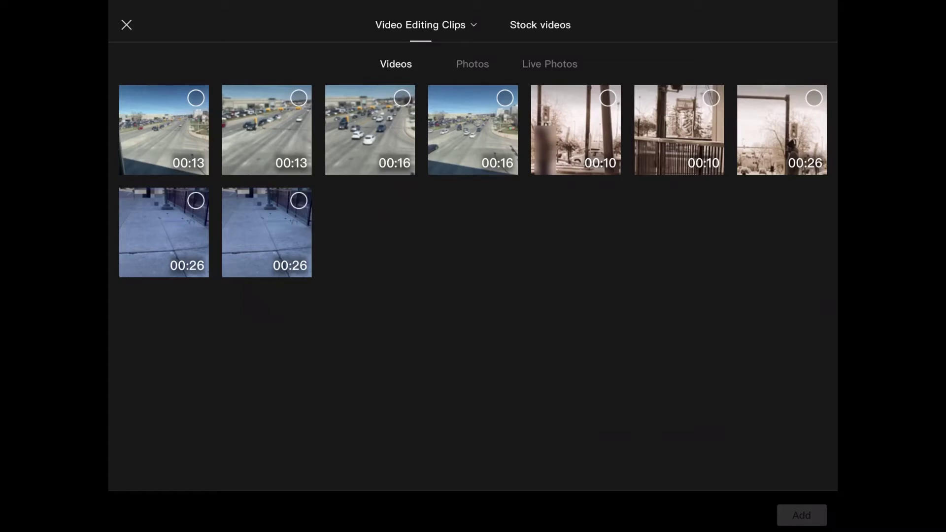
Step: Preview the vertical traffic clip and add it to a new project
click(473, 129)
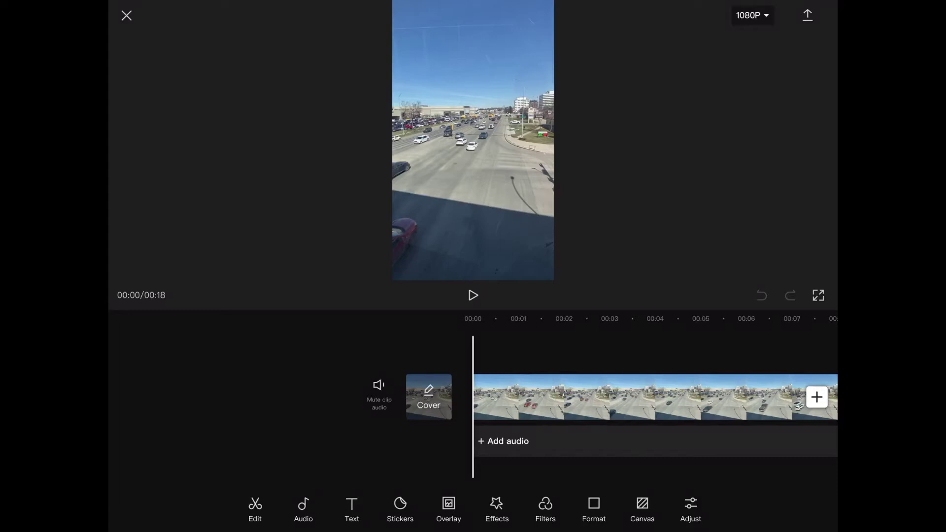
click(641, 507)
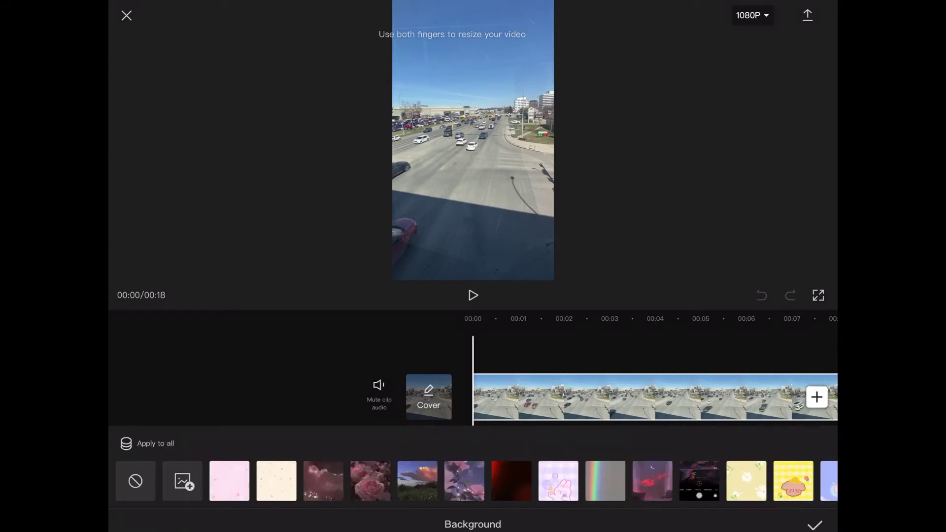
click(815, 524)
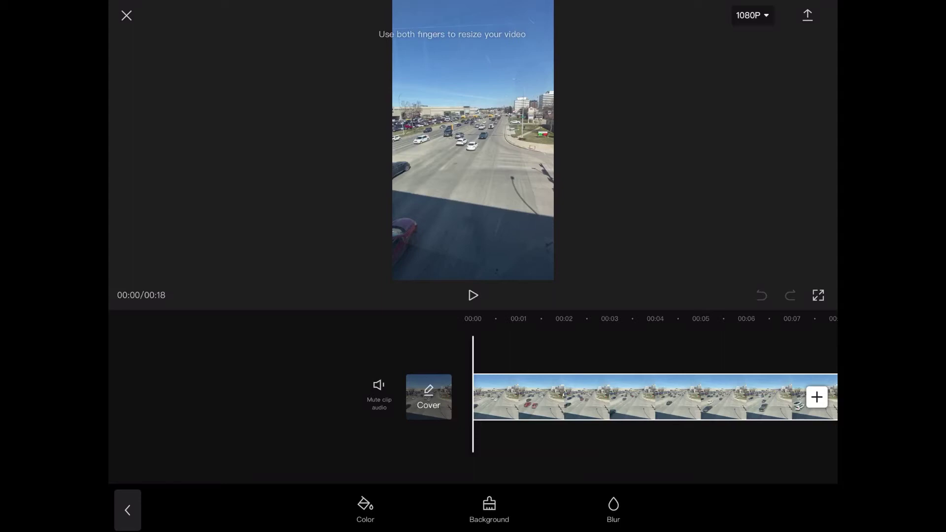
Step: Compare the 1:1, 4:3, 2:1, 2.35:1 and 1.85:1 ratios, then settle on 16:9
click(127, 510)
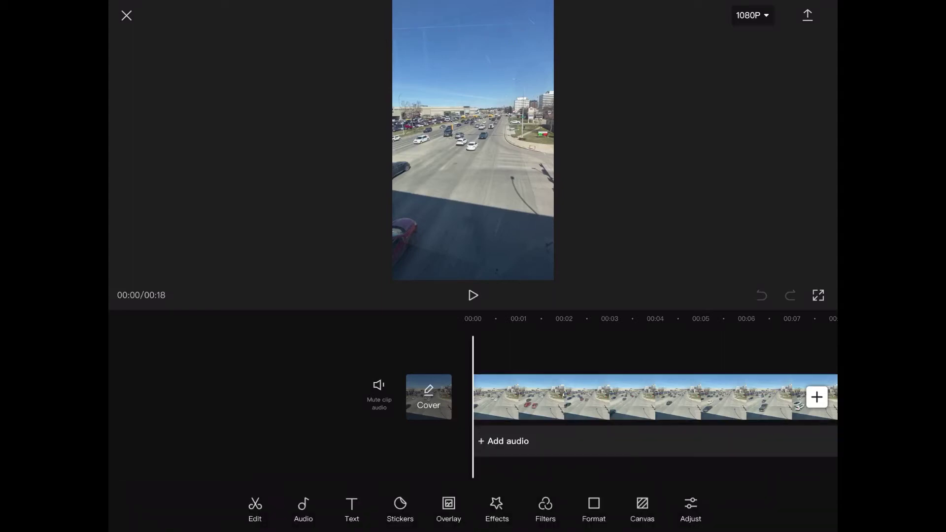
click(594, 510)
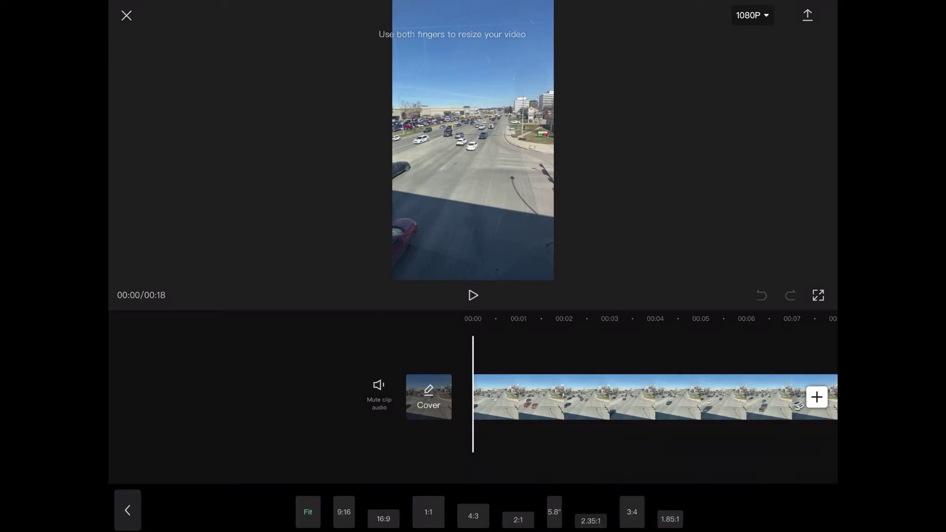
click(383, 518)
click(428, 511)
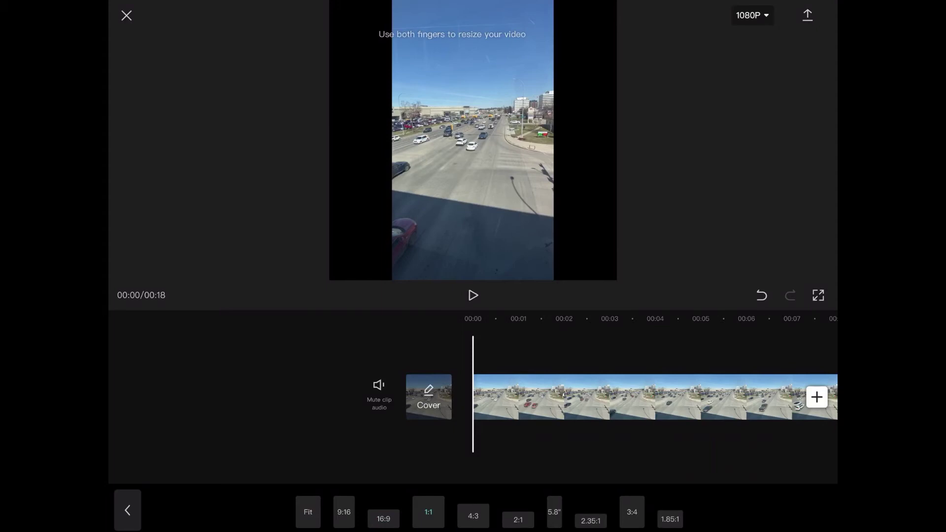
click(473, 515)
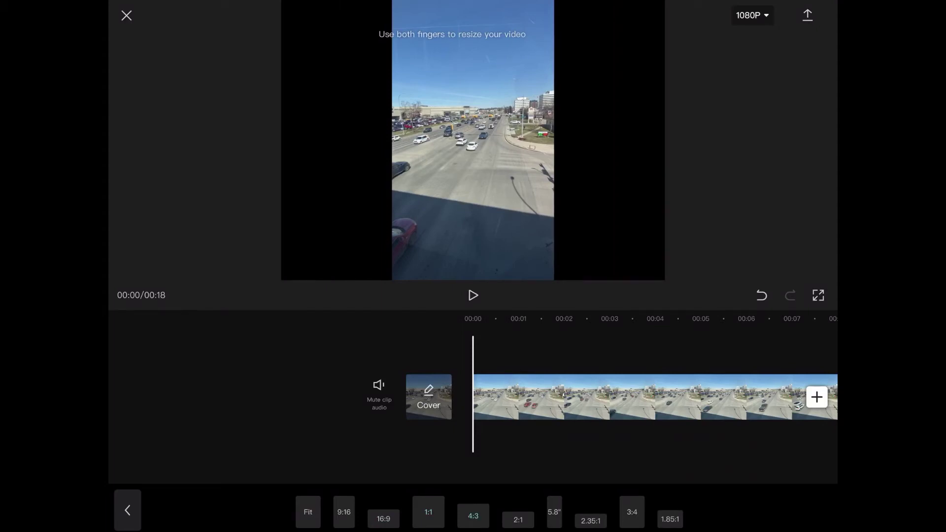
click(518, 519)
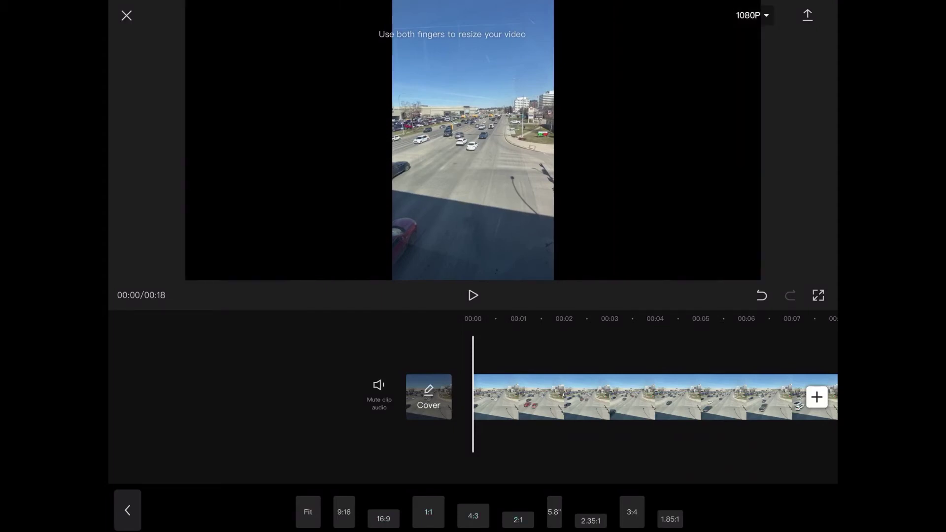
click(590, 520)
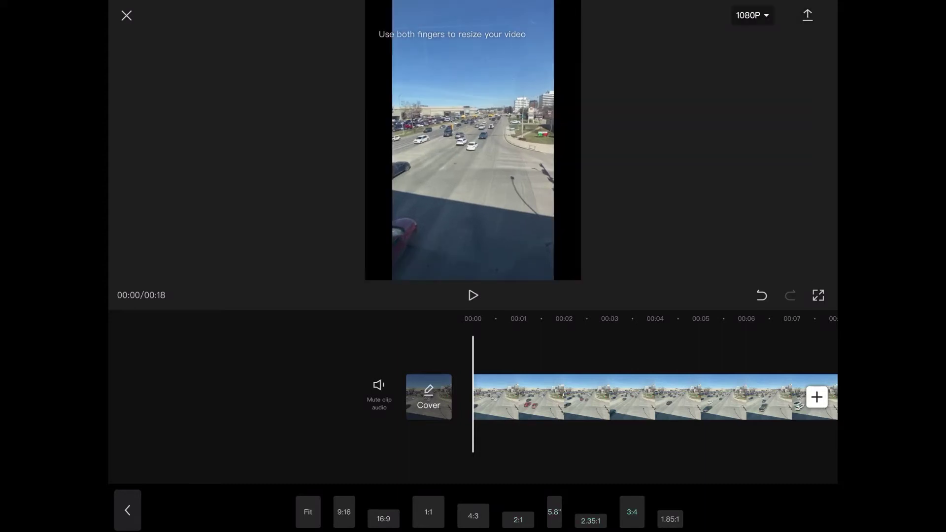
click(669, 519)
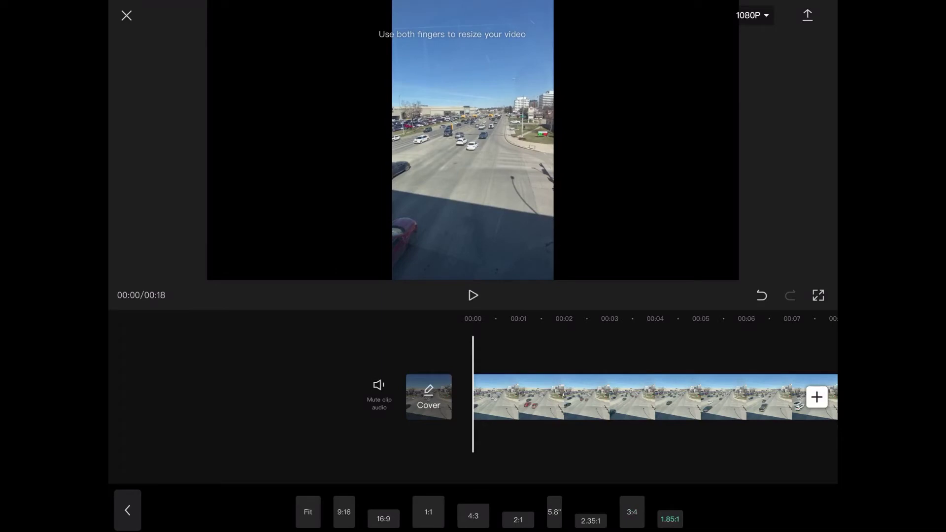
click(383, 518)
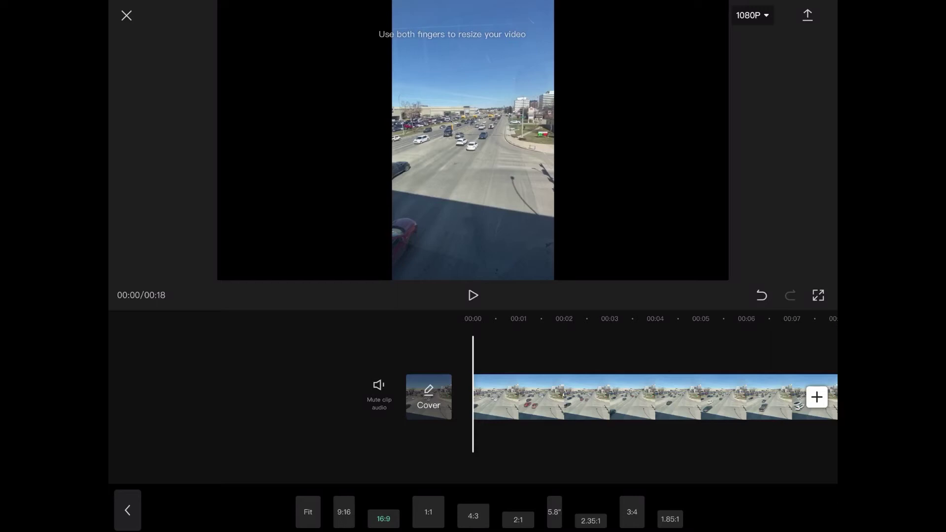
Step: Apply the second-strength canvas blur behind the clip, mute its audio, and play it back
click(127, 510)
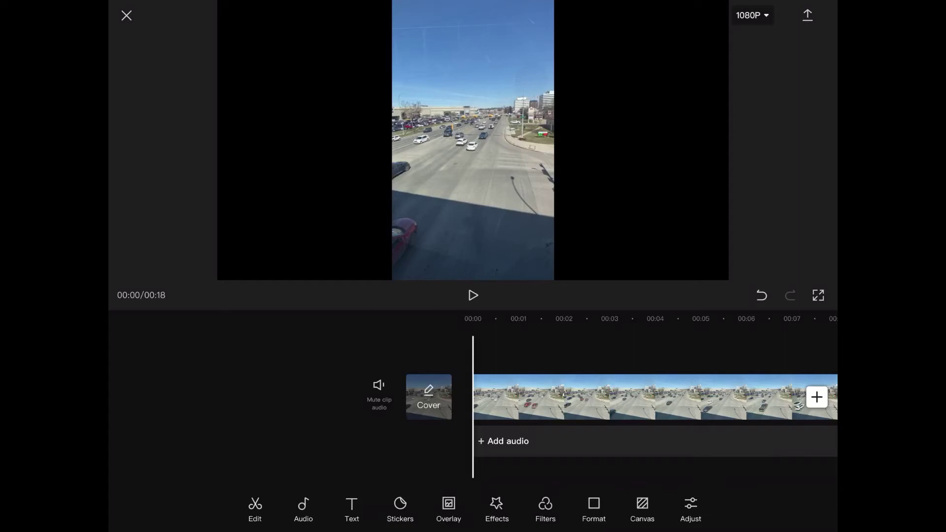
click(642, 508)
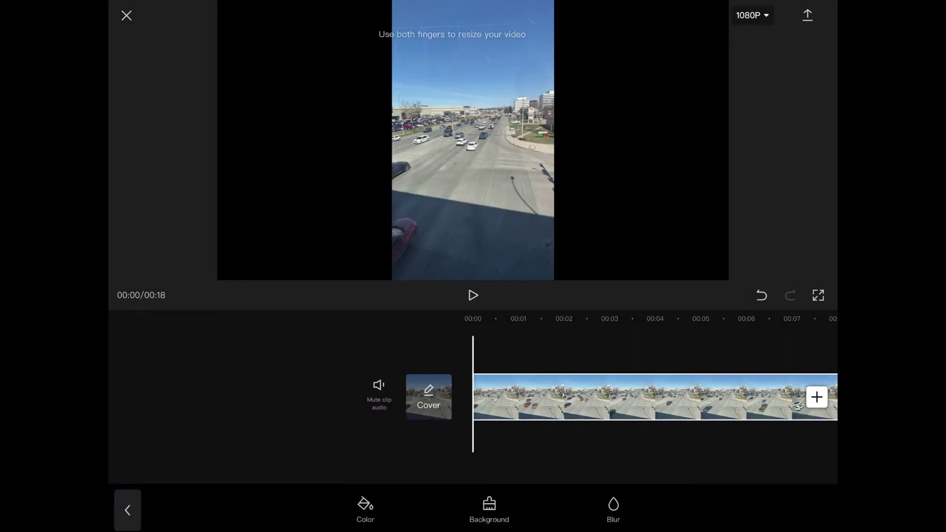
click(613, 510)
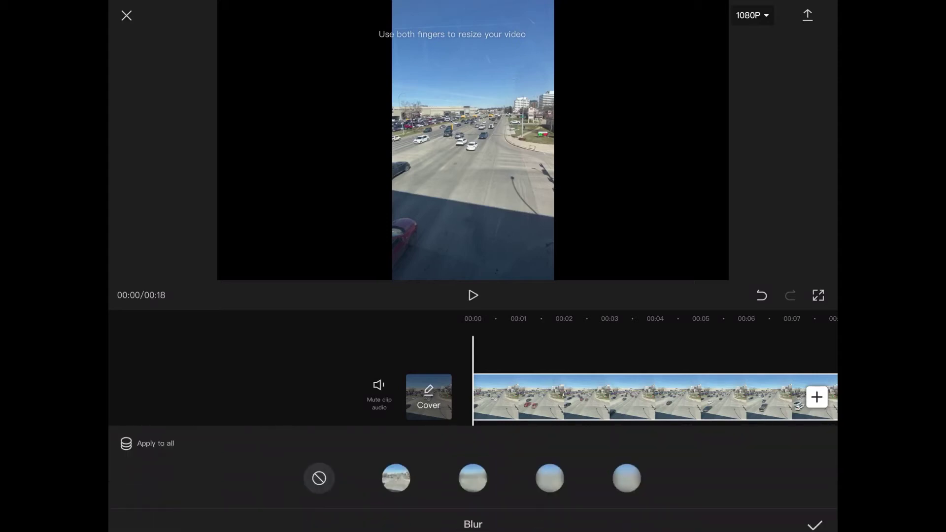
click(473, 477)
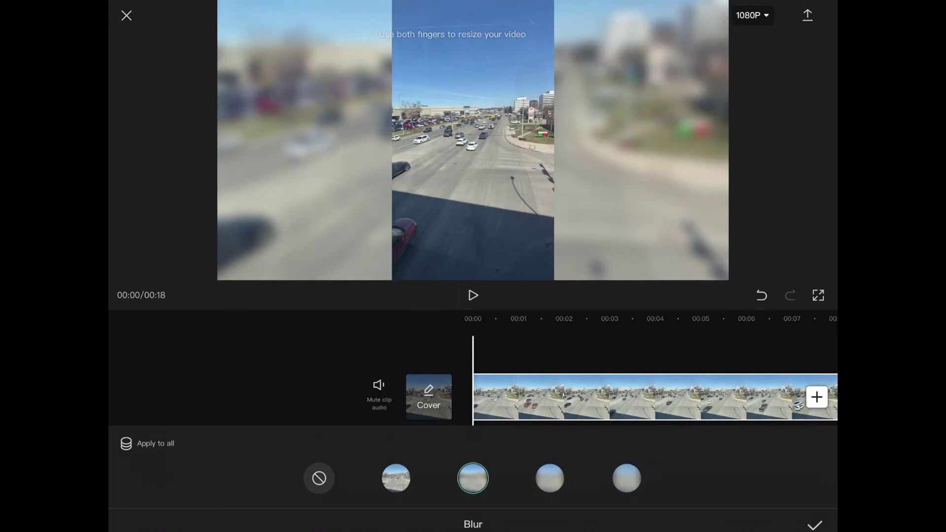
click(815, 524)
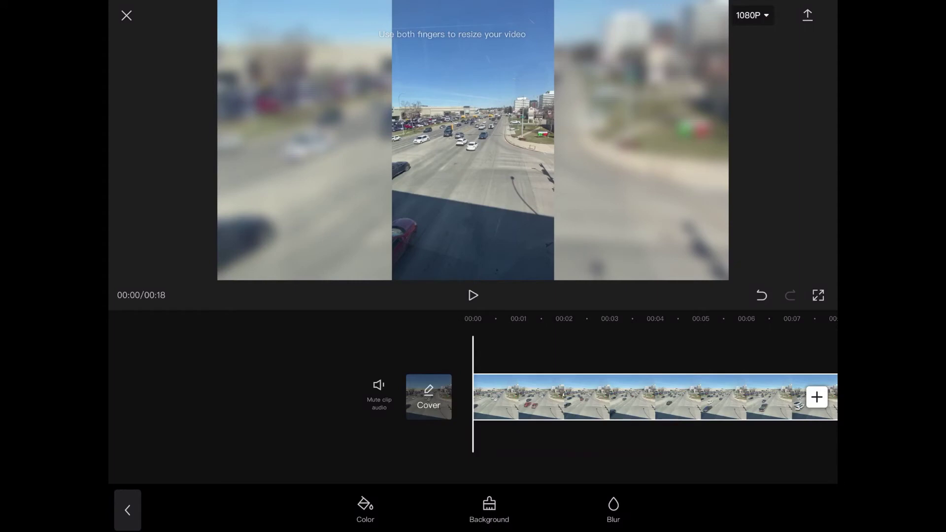
click(379, 391)
click(473, 294)
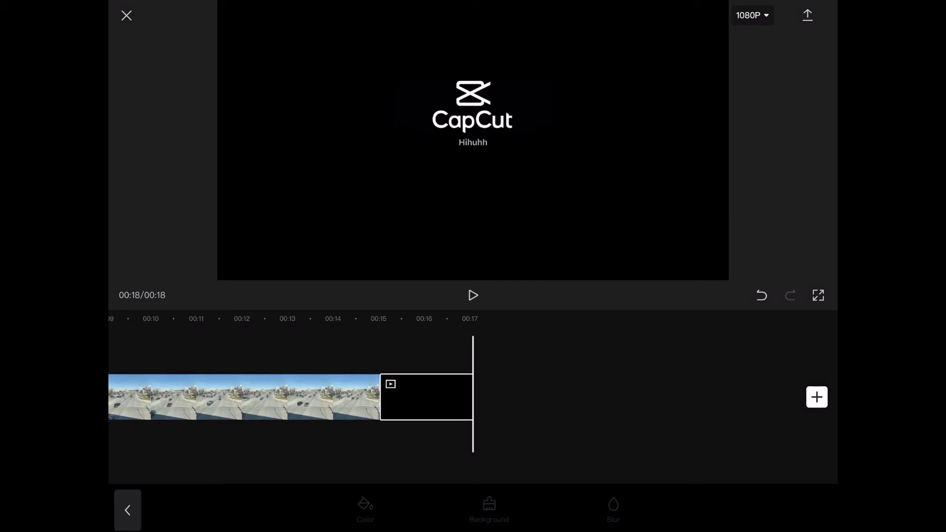
Step: Delete the black CapCut ending clip at the timeline's end, leaving a 16-second video
scroll(291, 396, left, 5)
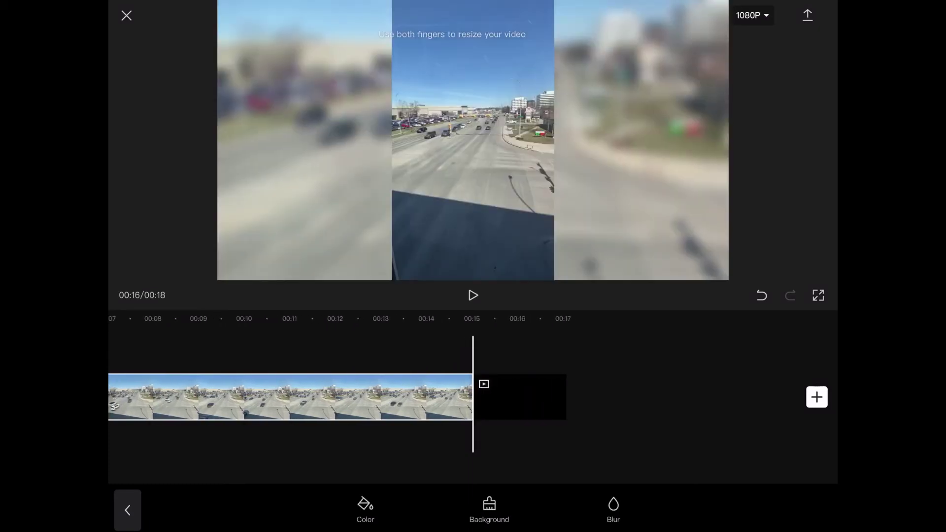
click(520, 396)
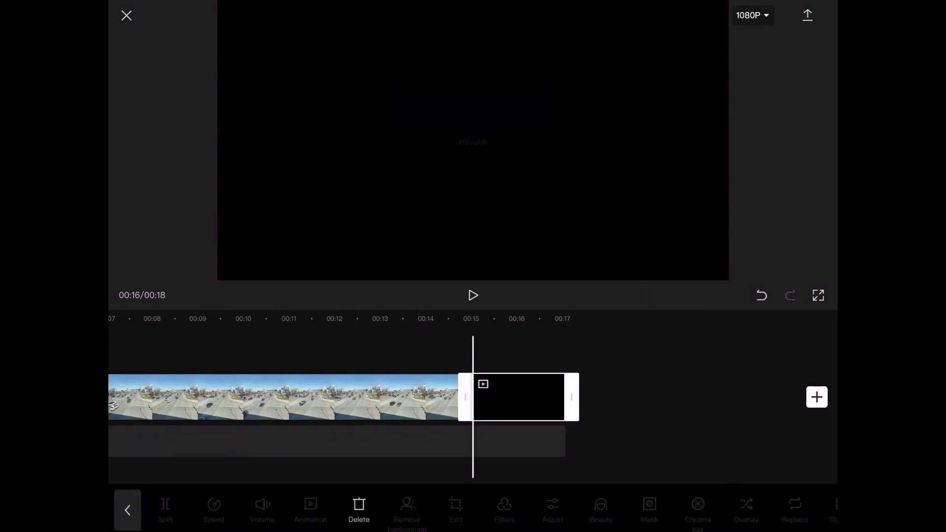
click(359, 510)
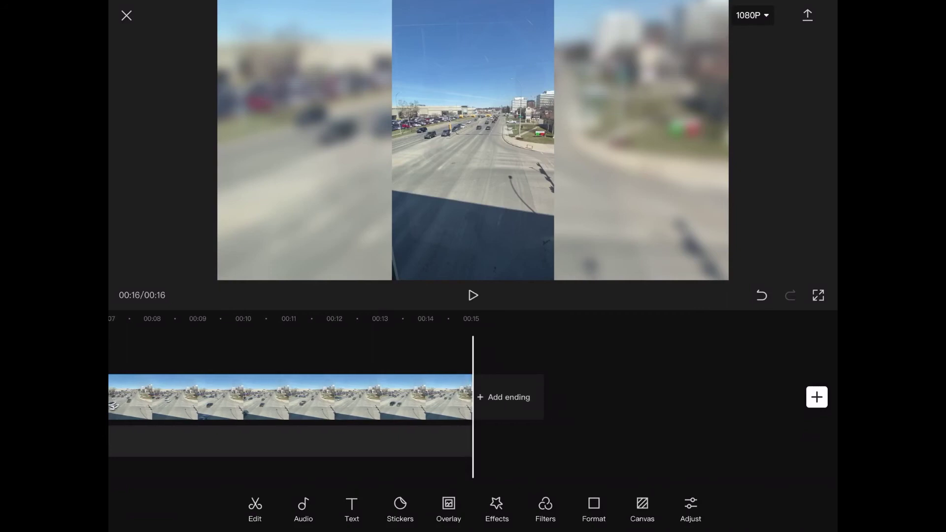
Step: Export the 16-second widescreen blurred-background video
click(807, 15)
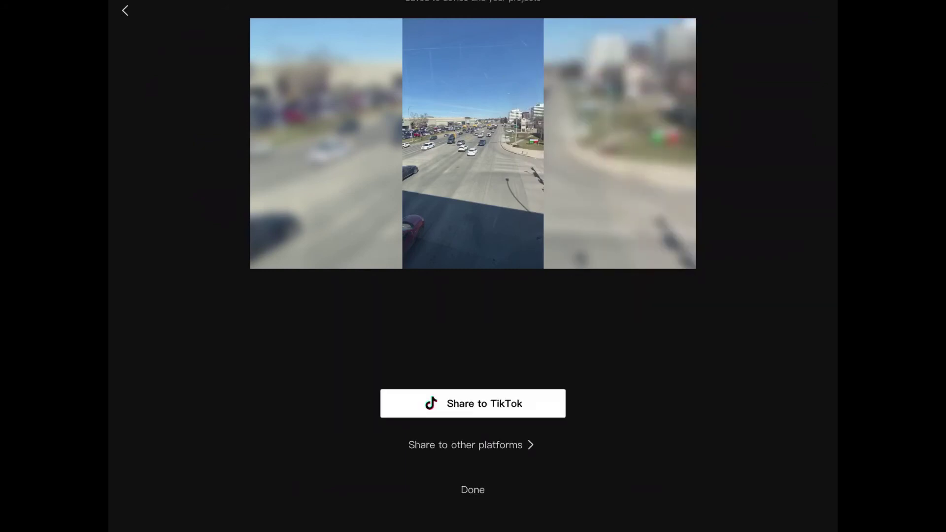
Step: Close the share screen with Done to return to the CapCut home screen
click(473, 489)
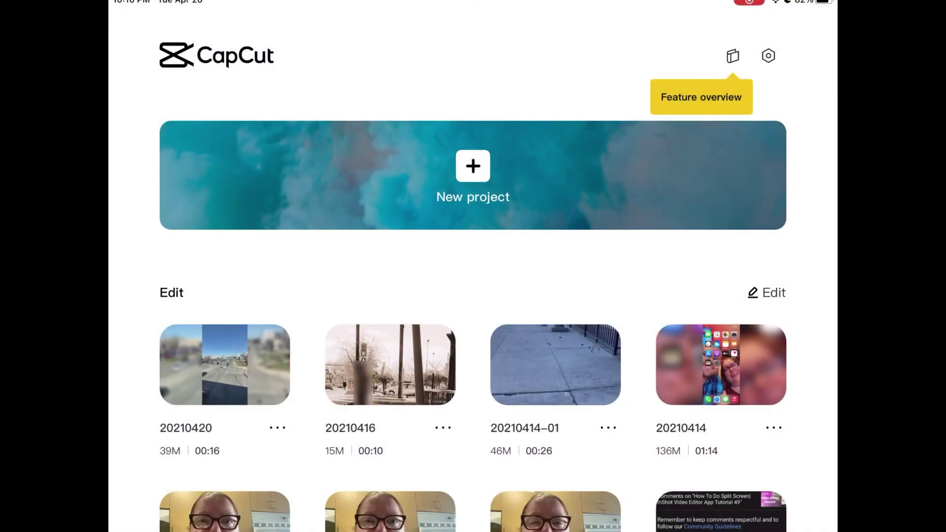